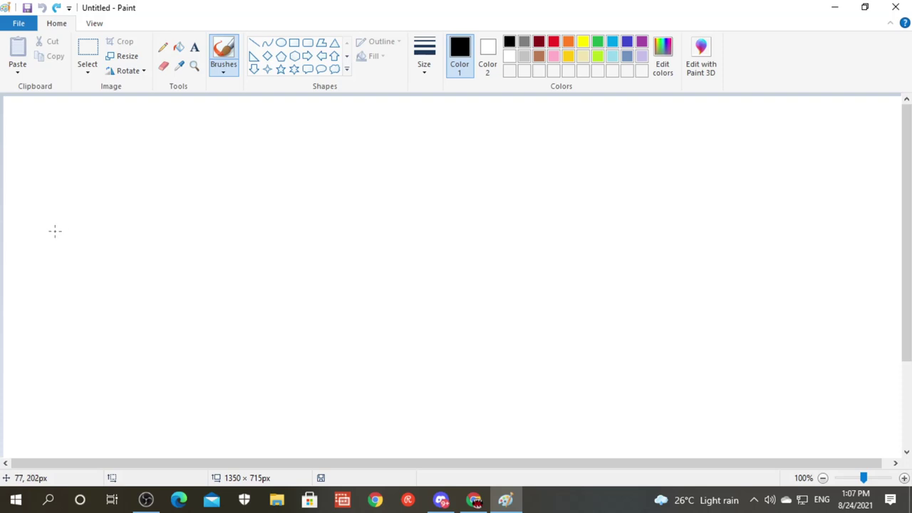
Draw the long top fuselage line, pointed nose cone, cockpit window and start of the underside.
left_click_drag(443, 188, 437, 214)
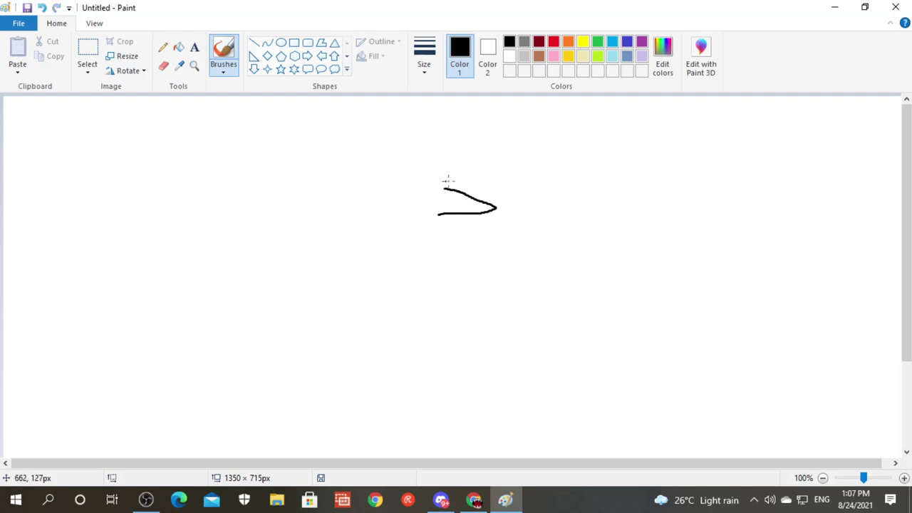
left_click_drag(445, 188, 255, 180)
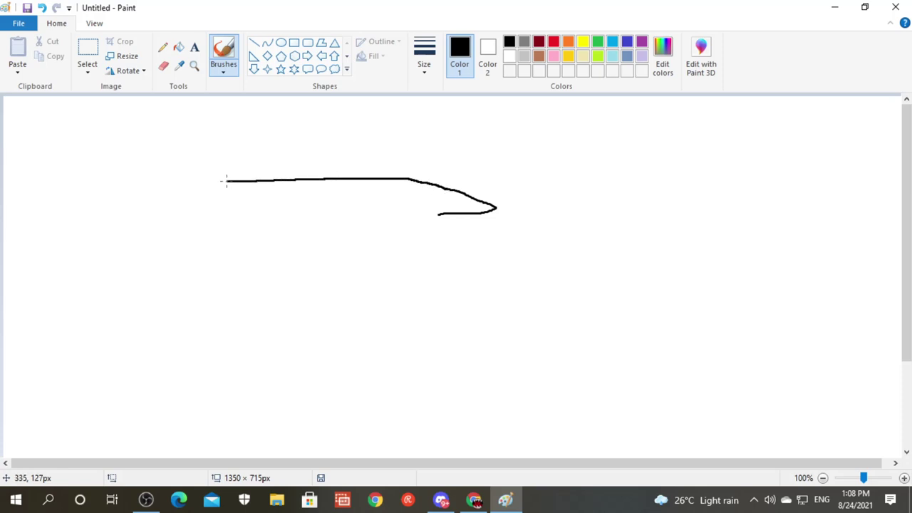
left_click_drag(255, 180, 147, 173)
left_click_drag(455, 192, 450, 202)
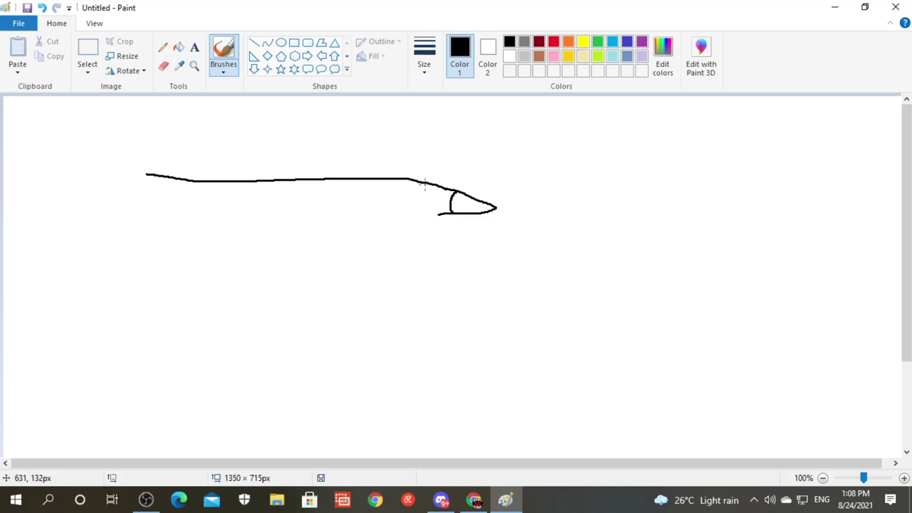
mouse_move(409, 180)
left_mouse_down()
mouse_move(450, 204)
mouse_move(432, 192)
left_mouse_up()
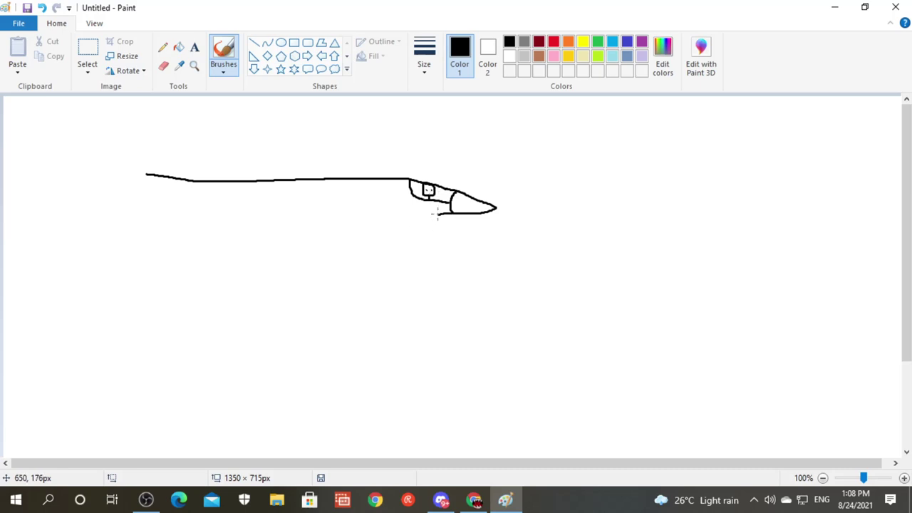
left_click_drag(437, 214, 394, 216)
Draw the wing's leading edge, the underside toward the tail, and a small lower tail fin.
mouse_move(308, 196)
left_mouse_down()
mouse_move(354, 281)
mouse_move(400, 271)
mouse_move(401, 223)
left_mouse_up()
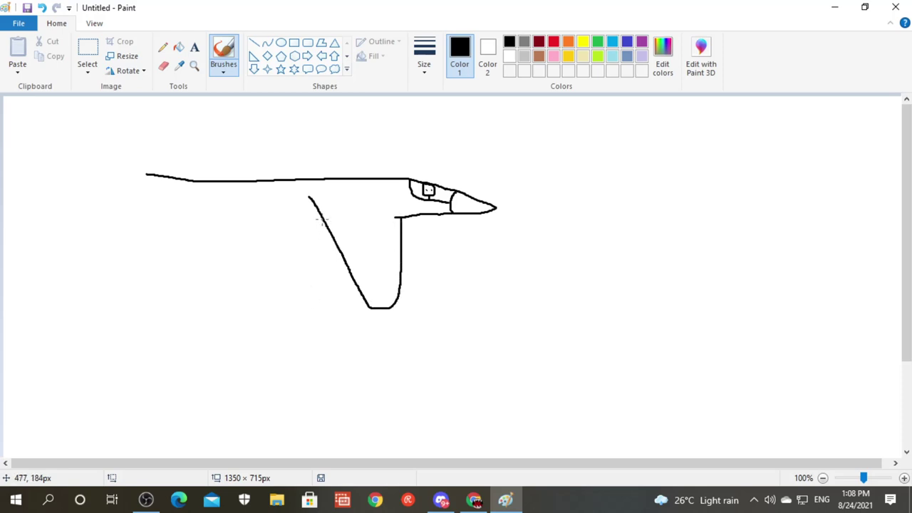
left_click_drag(322, 221, 197, 223)
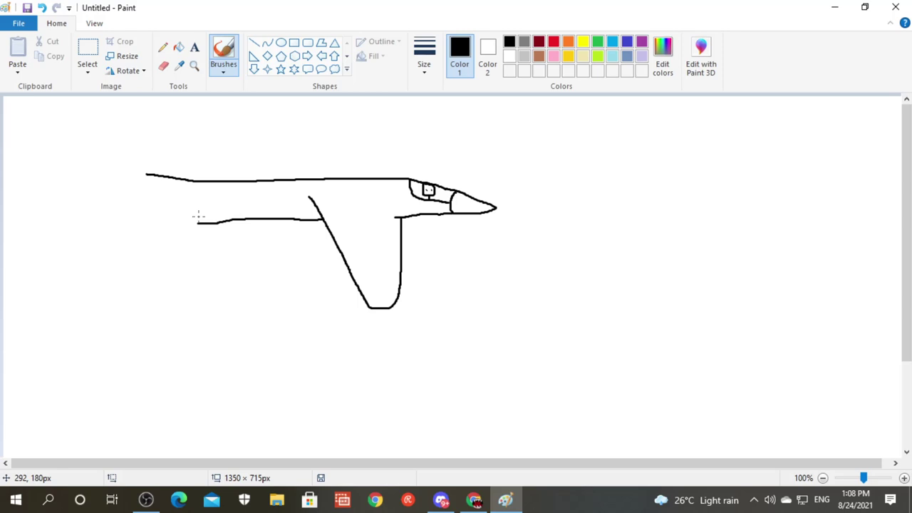
mouse_move(156, 203)
left_mouse_down()
mouse_move(185, 260)
mouse_move(197, 220)
left_mouse_up()
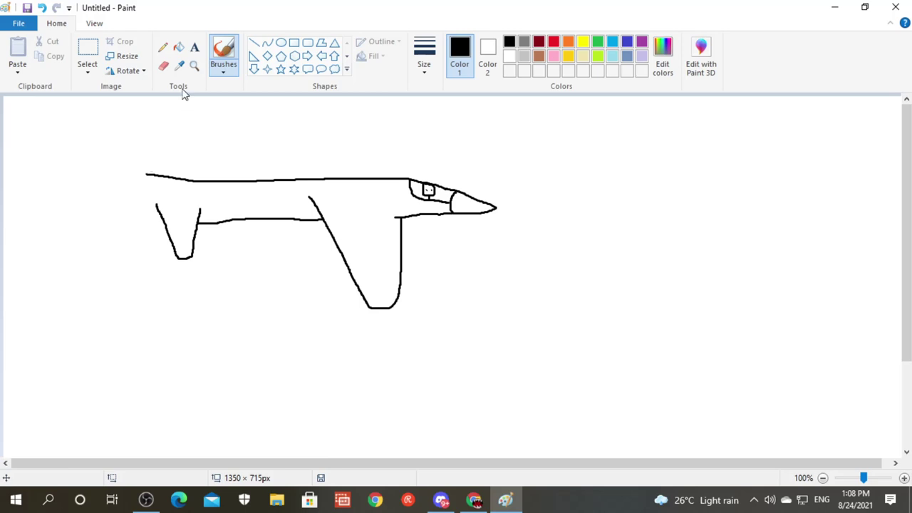
Erase the top line's left end, then draw a tall tail fin and a nozzle with inner lines.
left_click(163, 66)
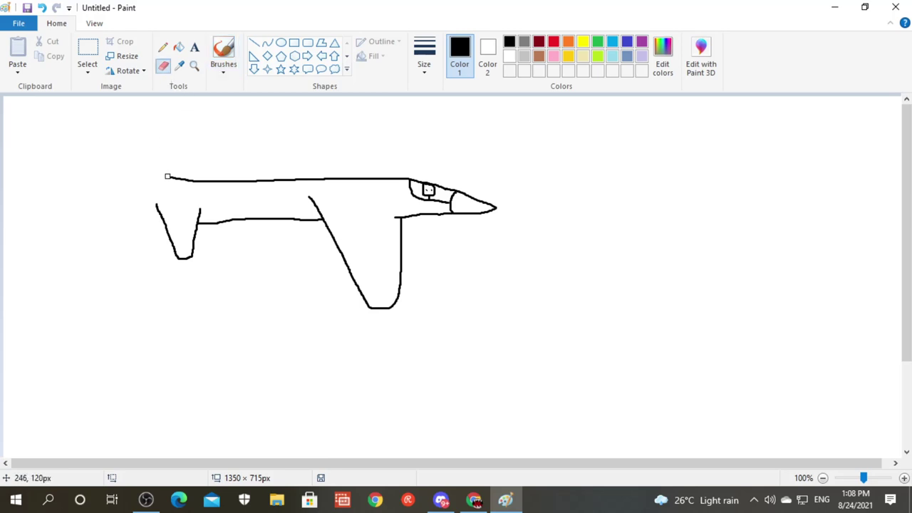
left_click_drag(147, 173, 193, 181)
left_click(223, 54)
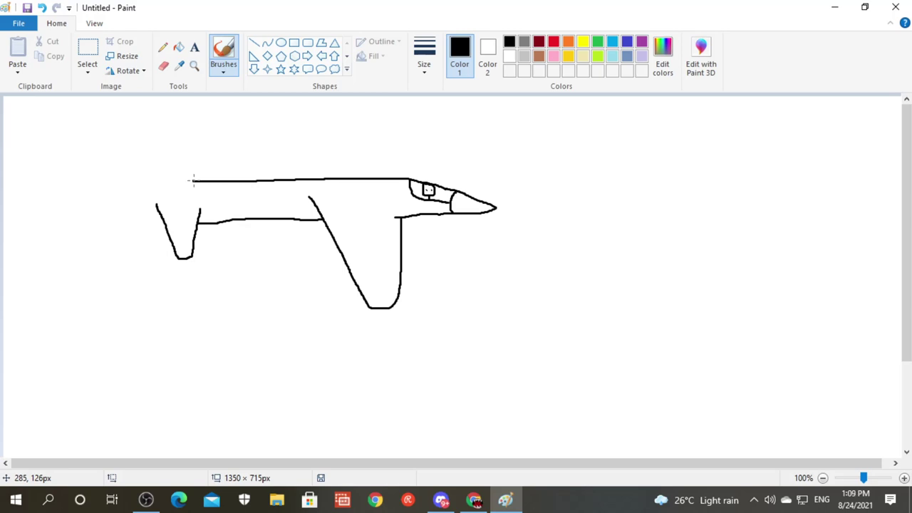
mouse_move(193, 180)
left_mouse_down()
mouse_move(157, 140)
mouse_move(152, 179)
left_mouse_up()
mouse_move(152, 185)
left_mouse_down()
mouse_move(146, 180)
mouse_move(146, 198)
mouse_move(158, 207)
mouse_move(151, 184)
mouse_move(181, 189)
mouse_move(179, 204)
mouse_move(88, 193)
mouse_move(116, 223)
mouse_move(147, 208)
left_mouse_up()
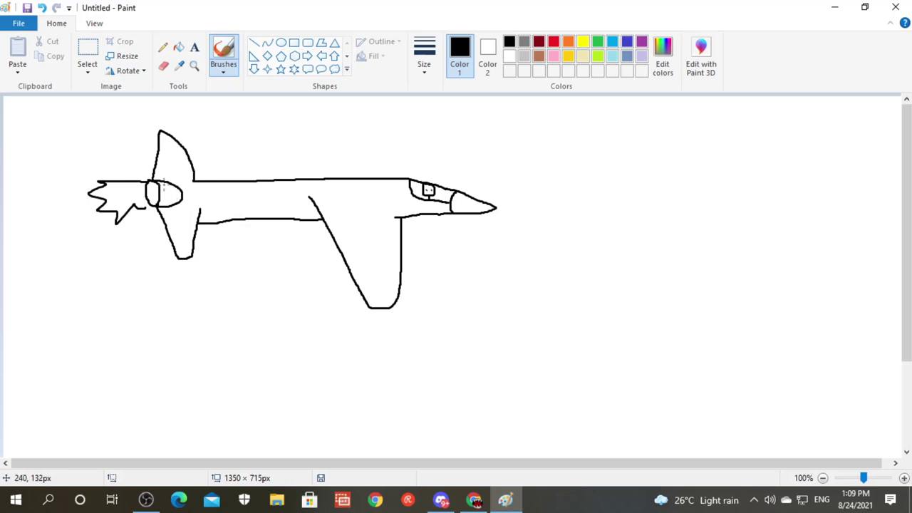
mouse_move(164, 182)
left_mouse_down()
mouse_move(165, 203)
mouse_move(176, 190)
left_mouse_up()
Draw a looped engine pod under the wing with a small inner intake ring.
left_click_drag(307, 246, 319, 287)
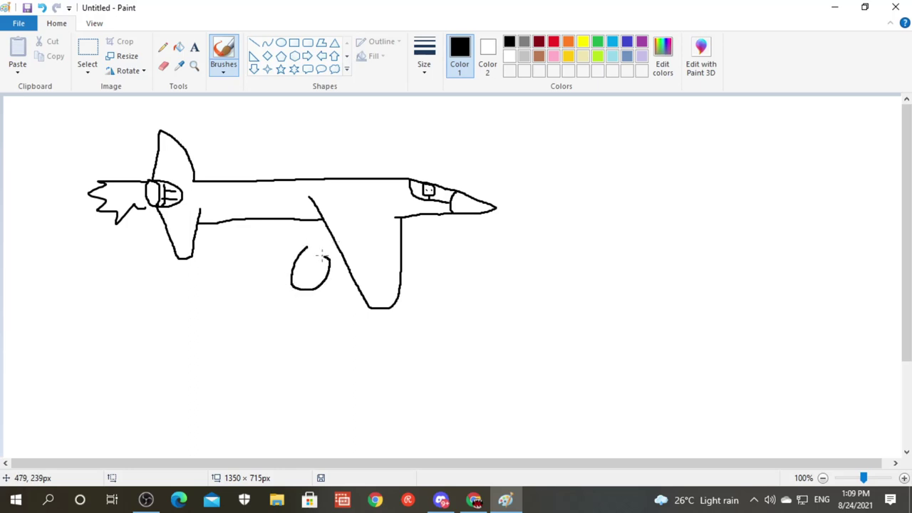
left_click_drag(319, 287, 334, 248)
left_click_drag(312, 287, 356, 285)
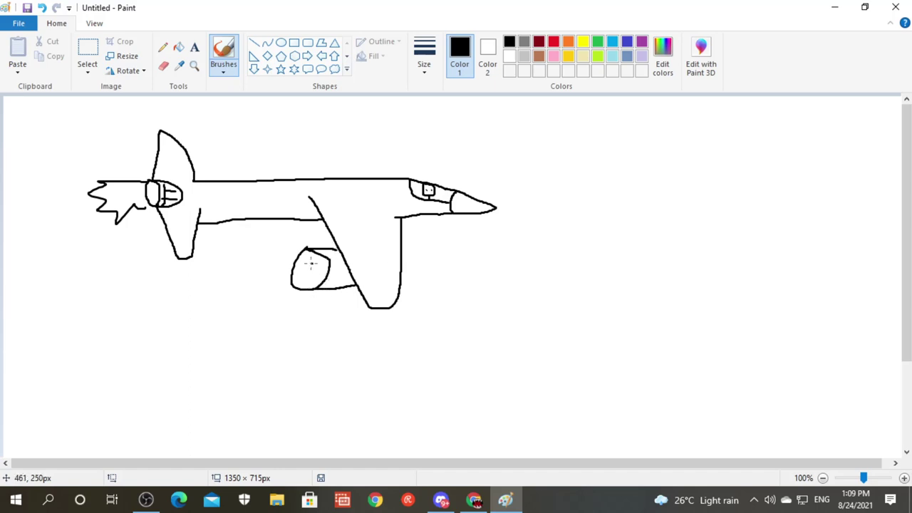
mouse_move(311, 264)
left_mouse_down()
mouse_move(302, 277)
mouse_move(321, 264)
mouse_move(311, 261)
left_mouse_up()
left_click(627, 41)
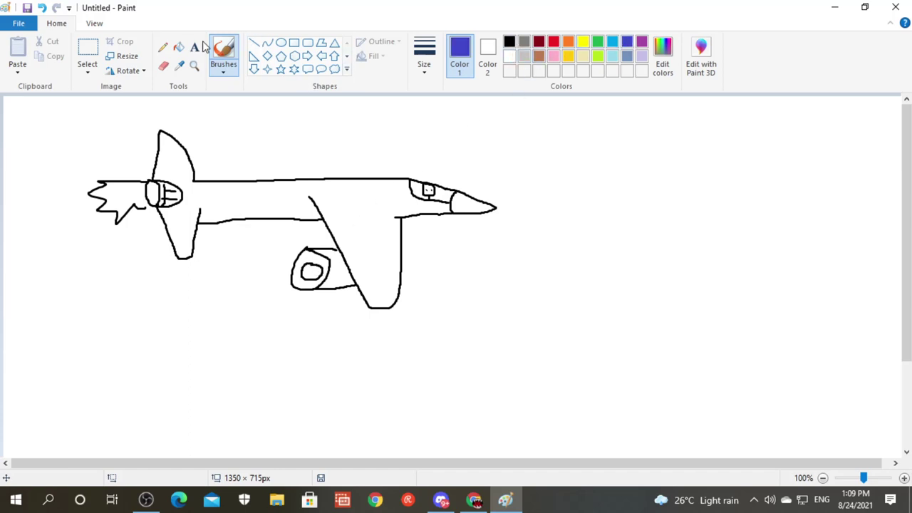
Fill the fuselage, tail fin, wing and nose cone with blue.
left_click(179, 47)
left_click(333, 189)
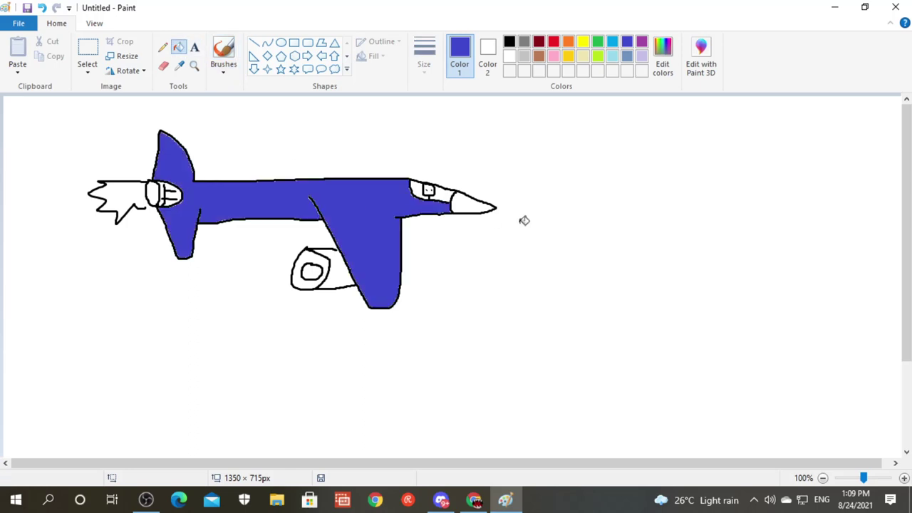
left_click(488, 57)
left_click(509, 42)
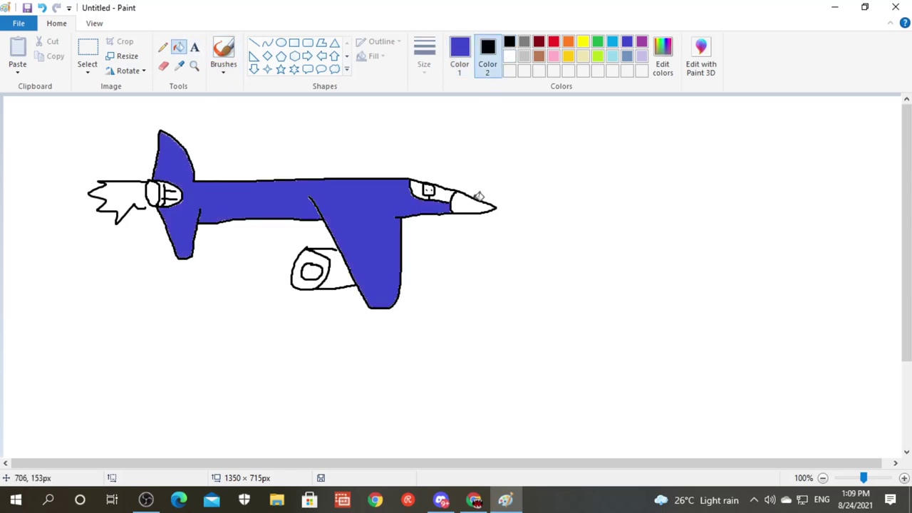
left_click(472, 205)
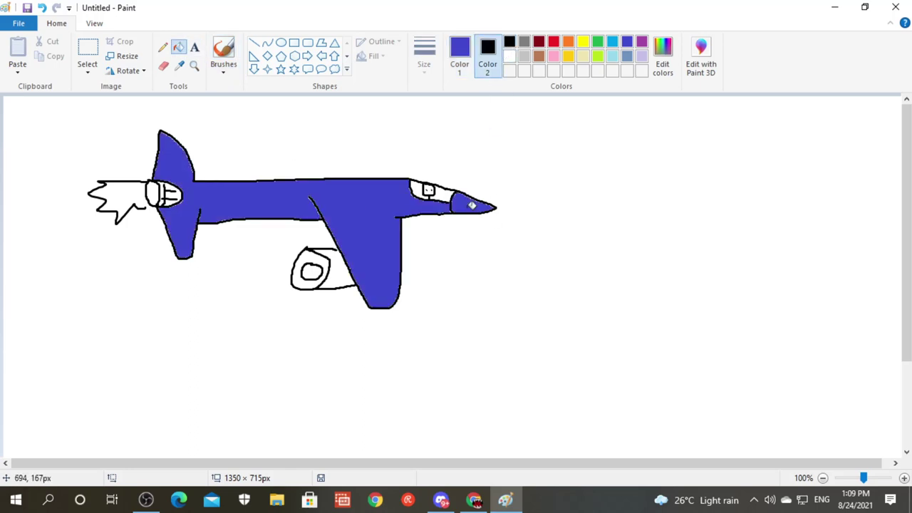
Set black as primary and white as secondary colour, then fill the nose tip black.
left_click(459, 56)
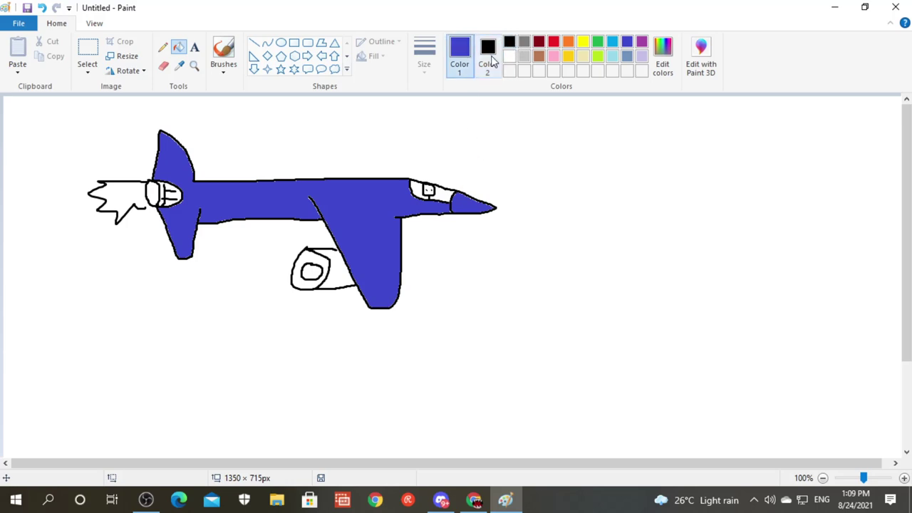
left_click(509, 41)
left_click(487, 57)
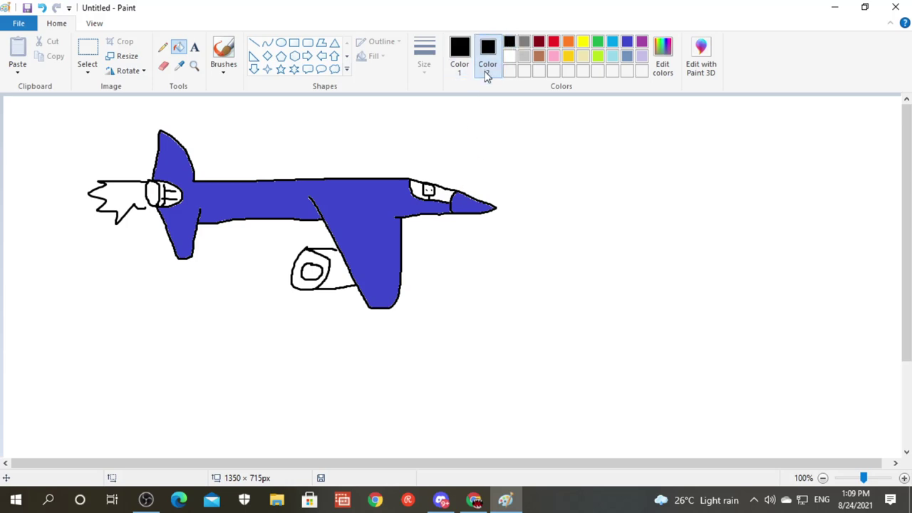
left_click(509, 57)
left_click(460, 56)
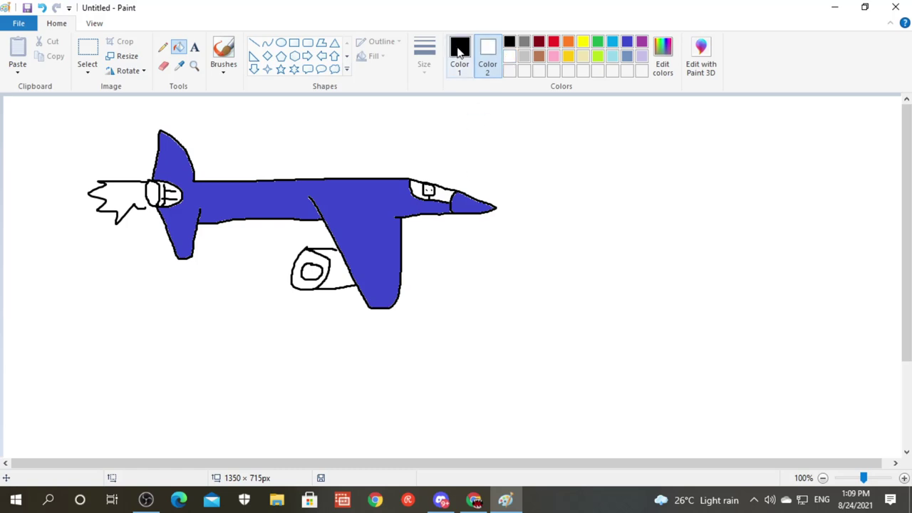
left_click(471, 203)
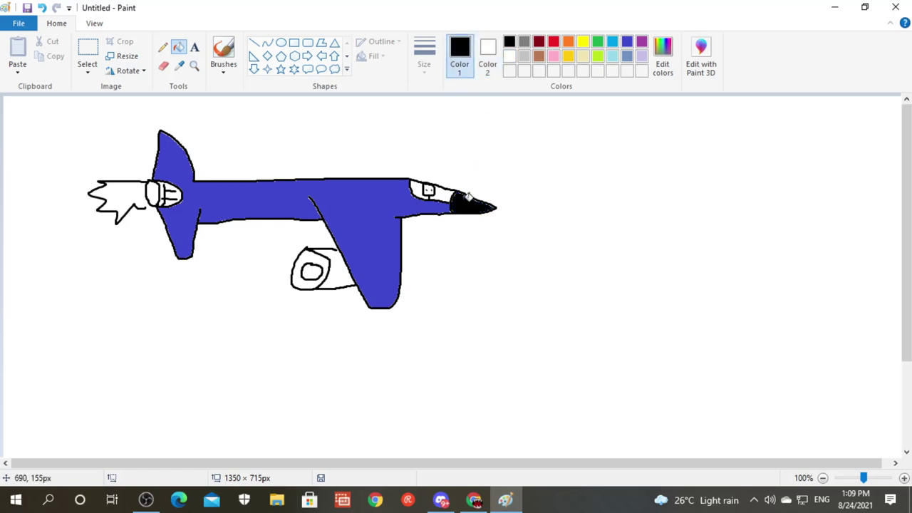
Fill the jagged exhaust flame behind the tail with red.
left_click(554, 41)
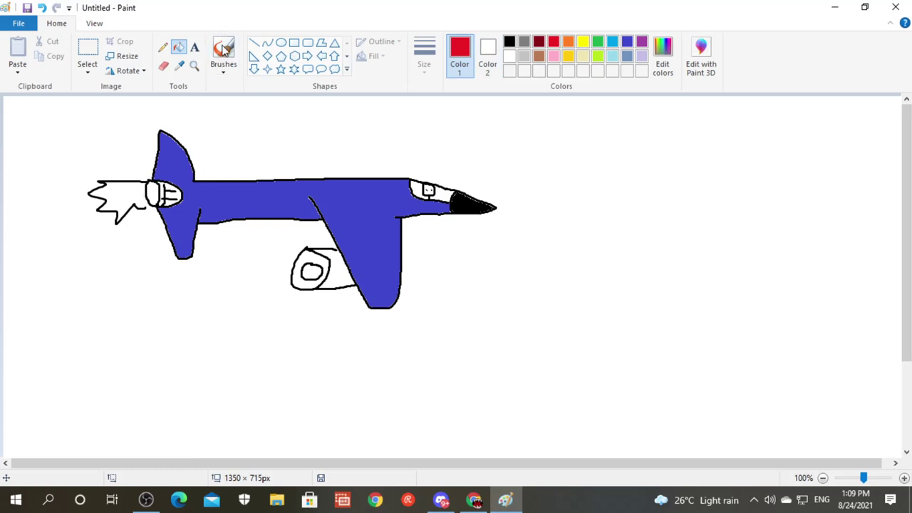
left_click(223, 50)
left_click(510, 42)
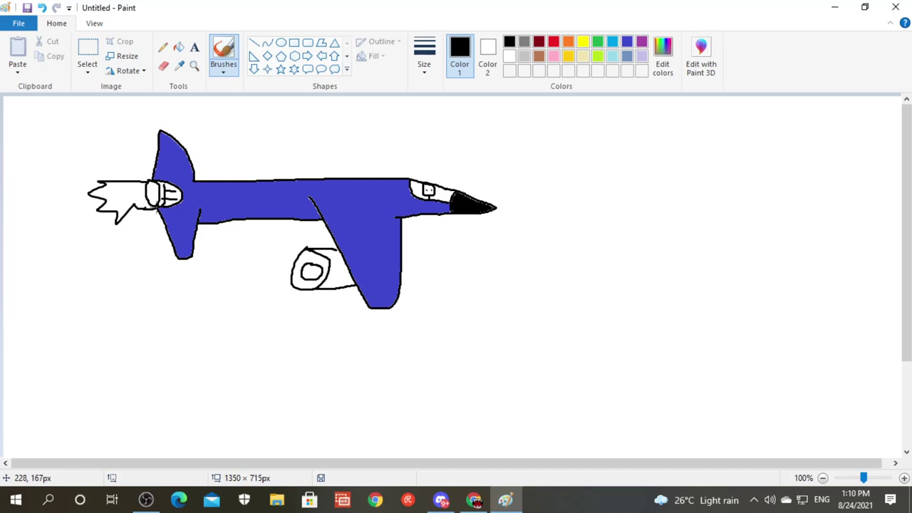
left_click(554, 42)
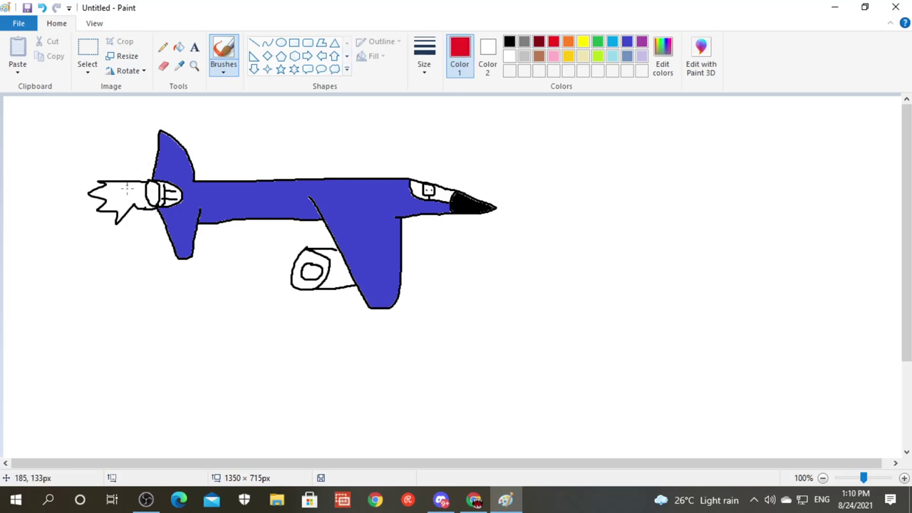
left_click(178, 47)
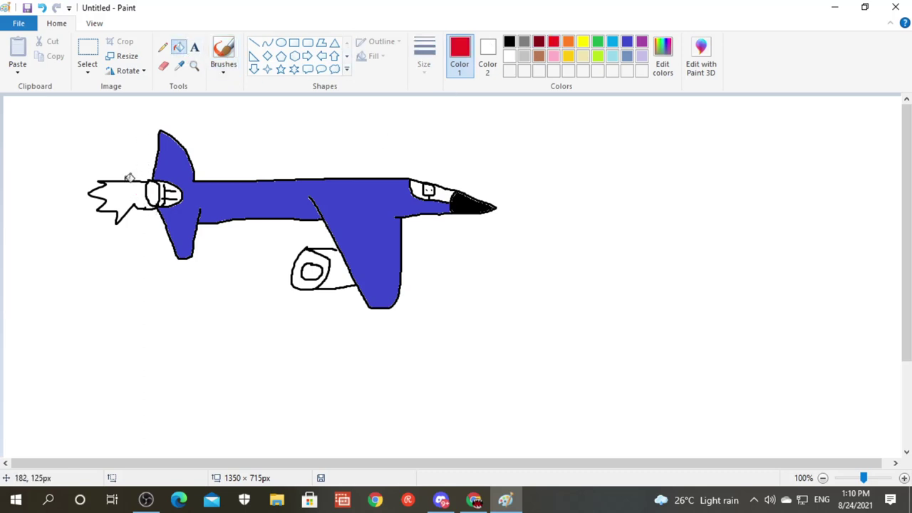
left_click(127, 194)
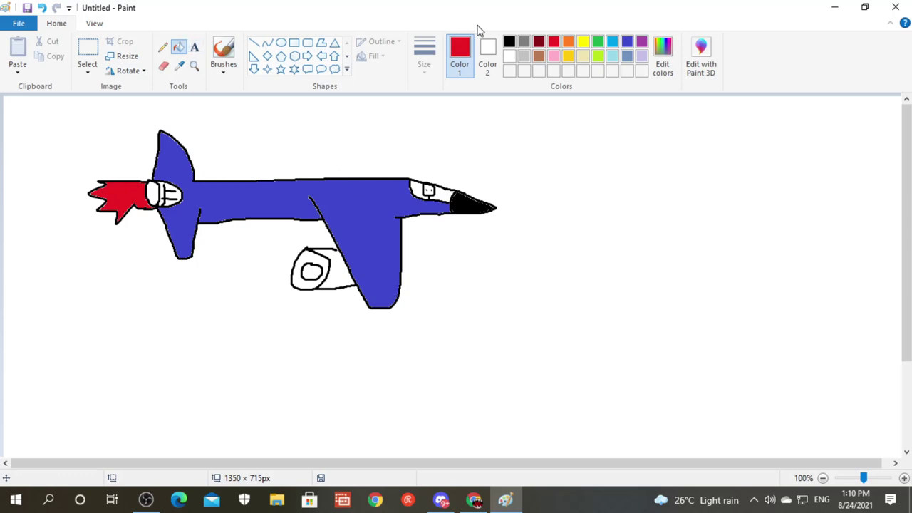
Draw three black heads with eyes and mouths in the bottom-left corner.
left_click(223, 51)
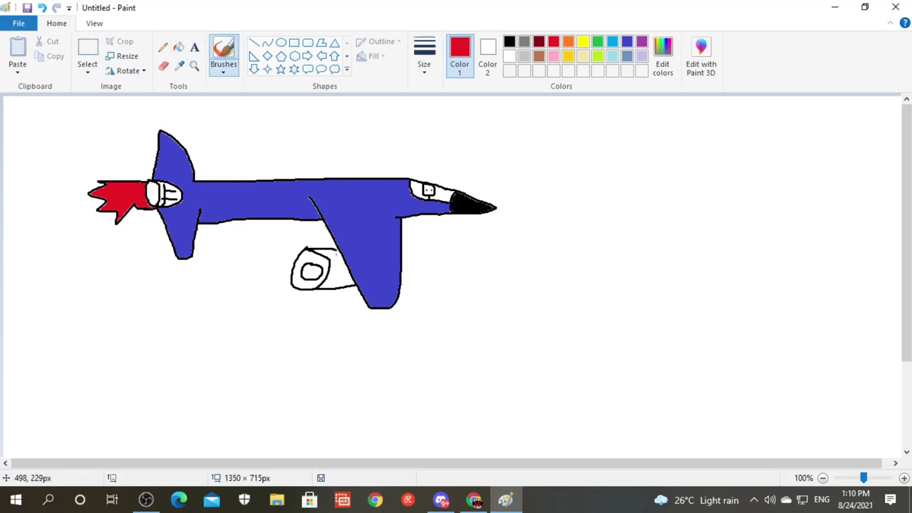
left_click(509, 41)
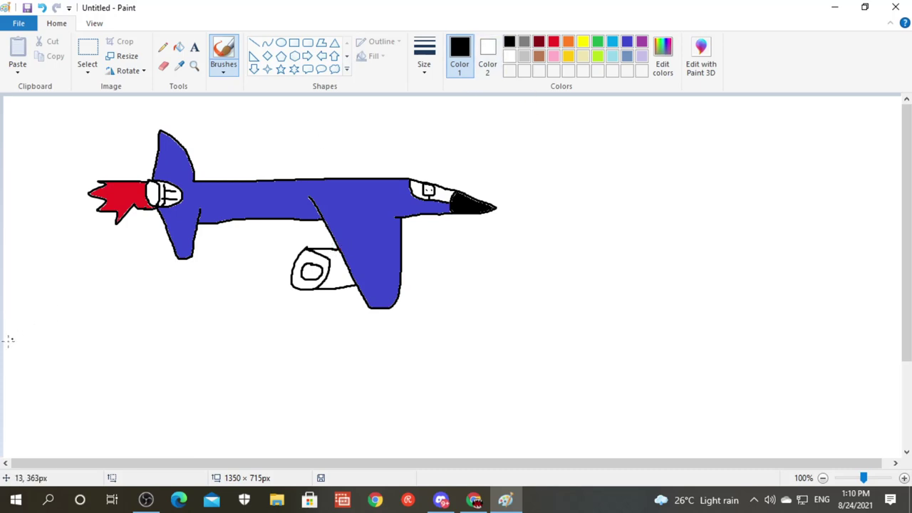
mouse_move(16, 393)
left_mouse_down()
mouse_move(41, 407)
mouse_move(15, 393)
mouse_move(75, 392)
mouse_move(86, 374)
mouse_move(140, 388)
mouse_move(164, 363)
mouse_move(134, 365)
mouse_move(156, 376)
left_mouse_up()
left_click(38, 389)
left_click(97, 380)
left_click(144, 371)
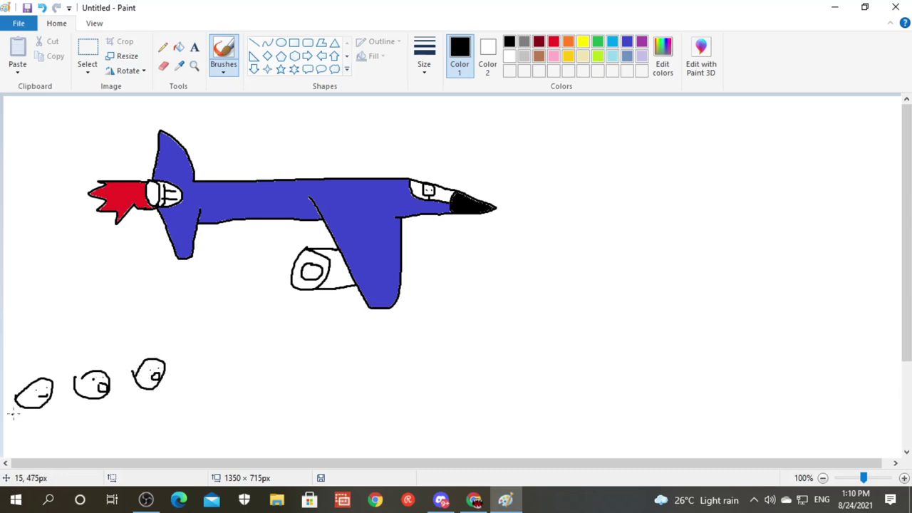
Add a body line under each head and sketch a tall tower outline on the right.
left_click_drag(39, 407, 47, 430)
left_click_drag(92, 397, 104, 425)
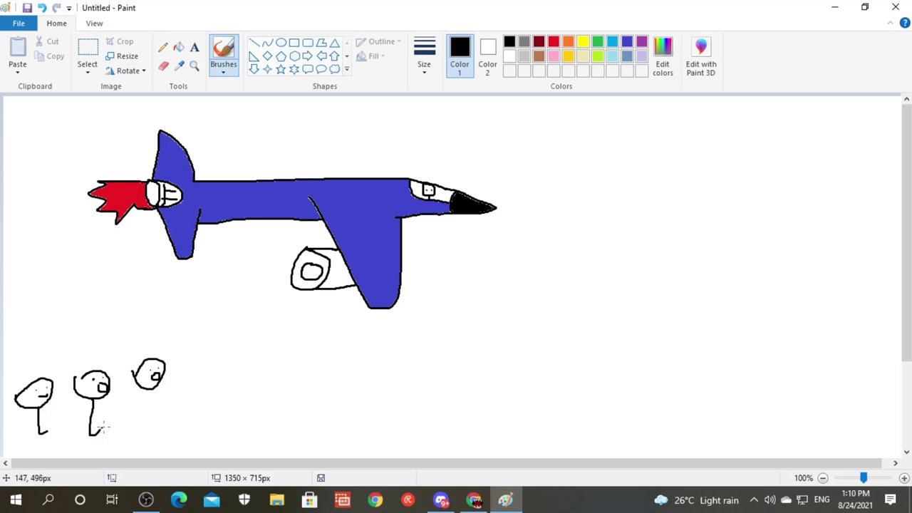
left_click_drag(148, 391, 163, 426)
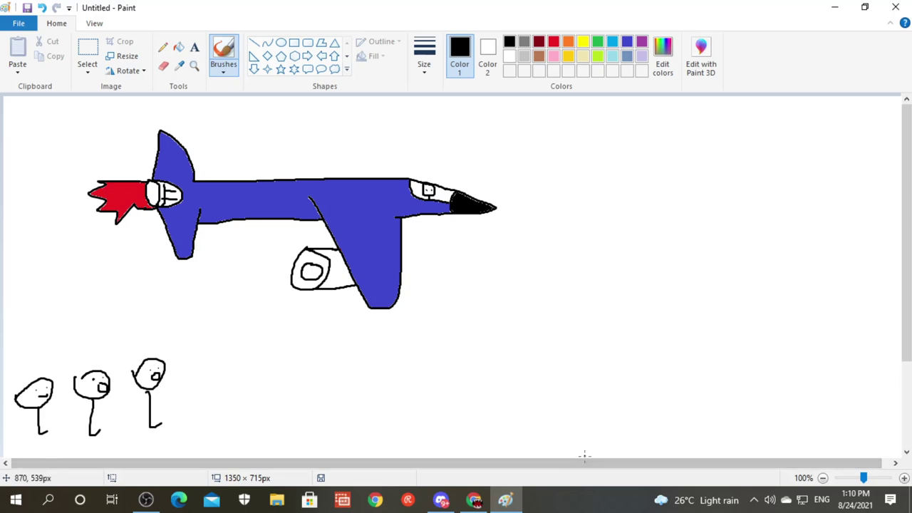
mouse_move(584, 456)
left_mouse_down()
mouse_move(595, 386)
mouse_move(576, 218)
mouse_move(606, 118)
mouse_move(651, 122)
mouse_move(646, 454)
left_mouse_up()
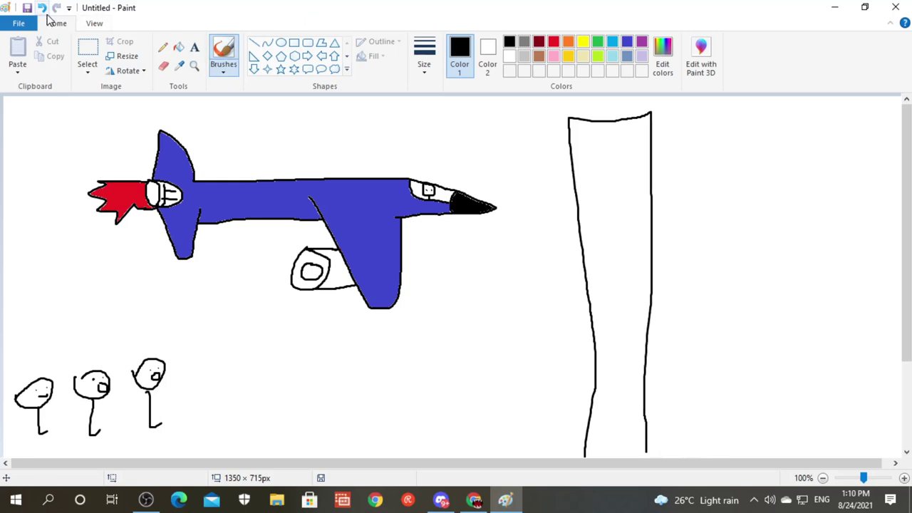
Undo the freehand tower and draw two tall rectangles on the right, the second shorter.
left_click(42, 8)
left_click(294, 43)
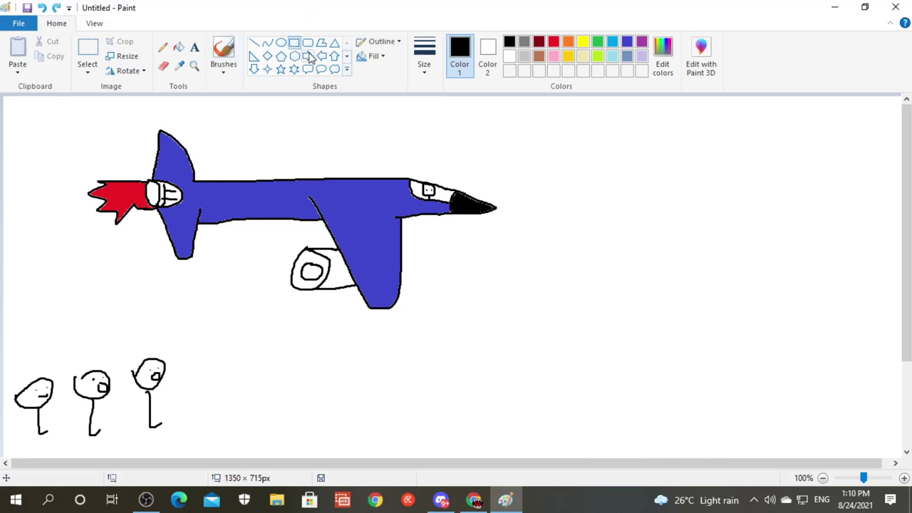
left_click(347, 71)
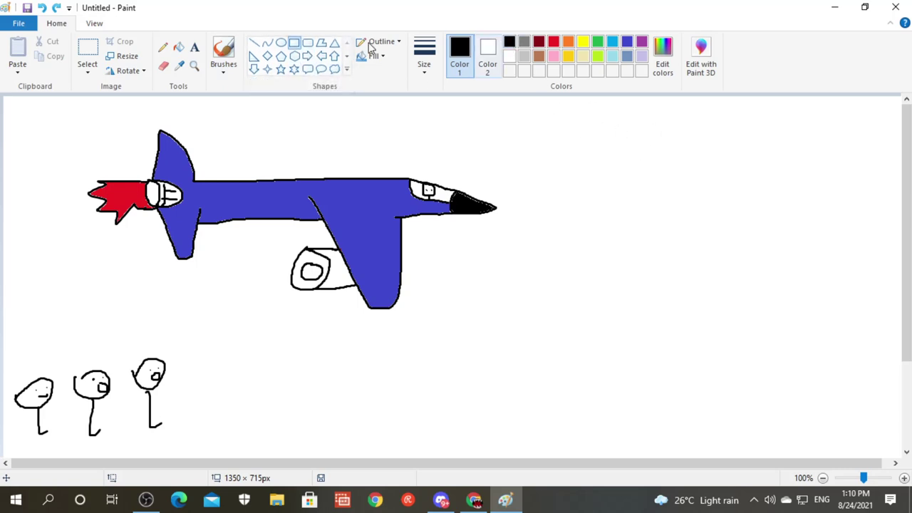
mouse_move(557, 111)
left_mouse_down()
mouse_move(641, 248)
mouse_move(657, 470)
left_mouse_up()
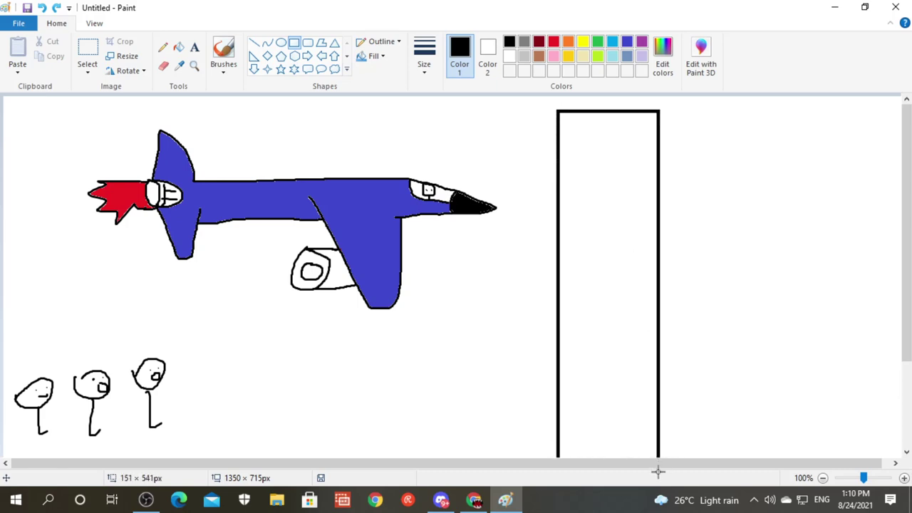
left_click_drag(657, 471, 656, 471)
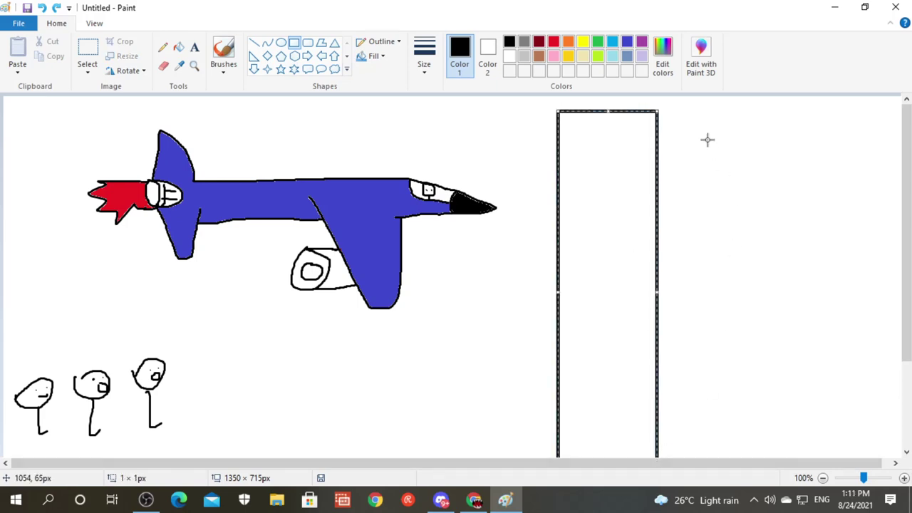
left_click_drag(707, 139, 787, 470)
left_click(499, 249)
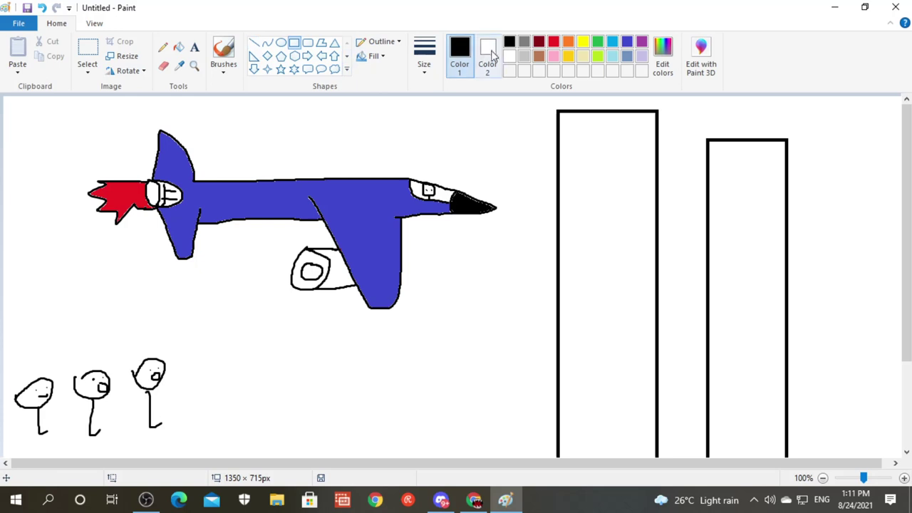
Paint grey smoke plumes above and beside both towers with a softer brush.
left_click(525, 43)
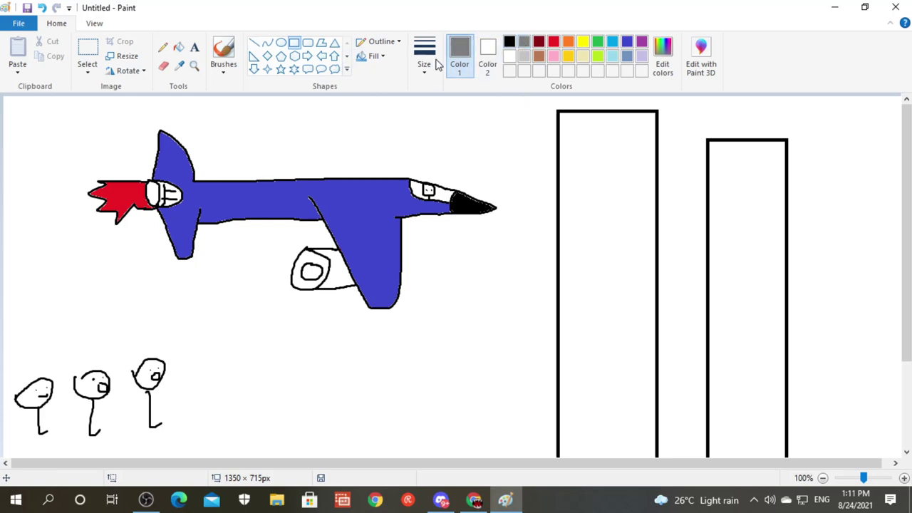
left_click(223, 61)
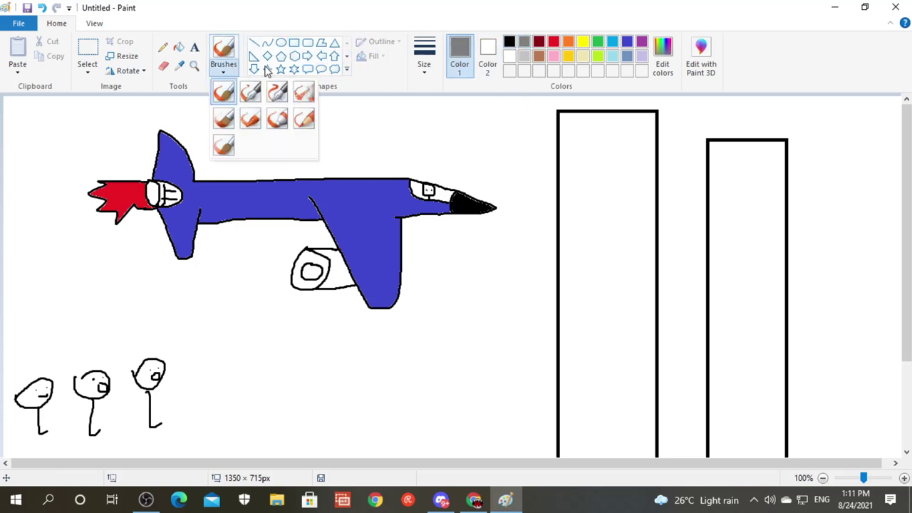
left_click(224, 119)
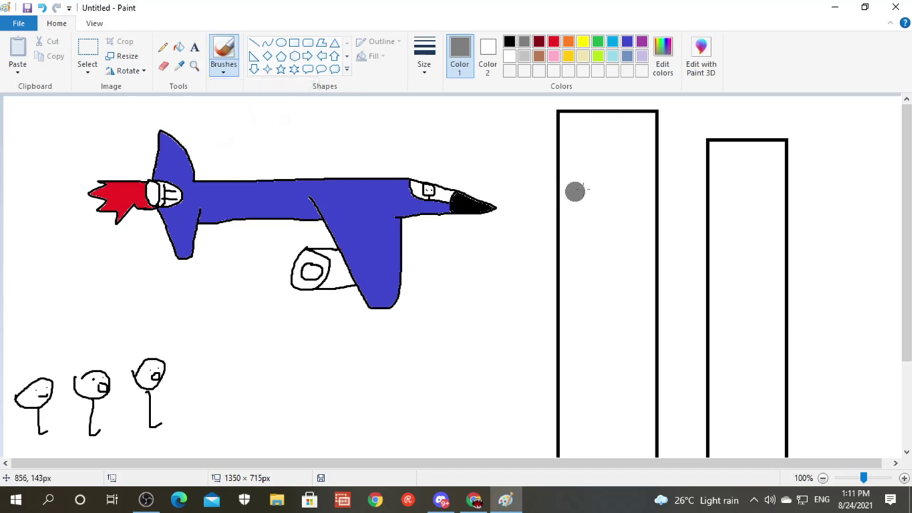
left_click_drag(631, 167, 701, 86)
left_click_drag(570, 191, 552, 99)
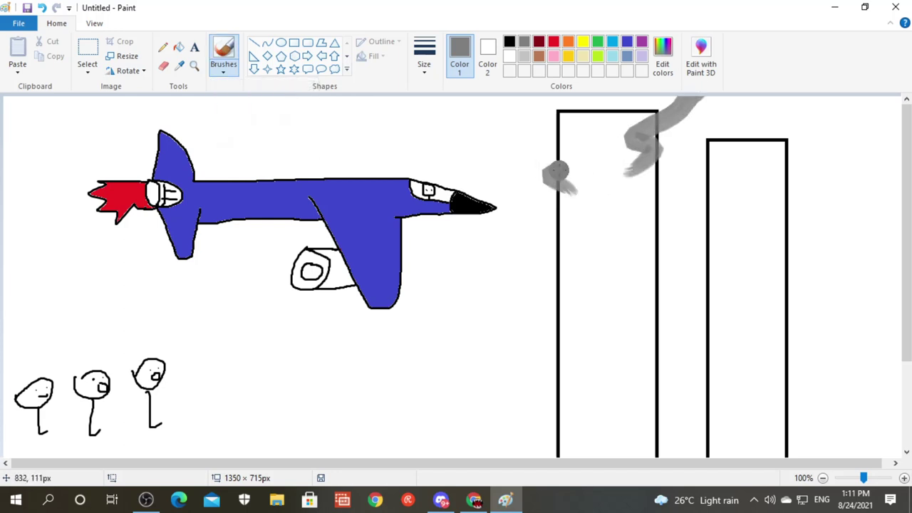
left_click_drag(751, 196, 767, 199)
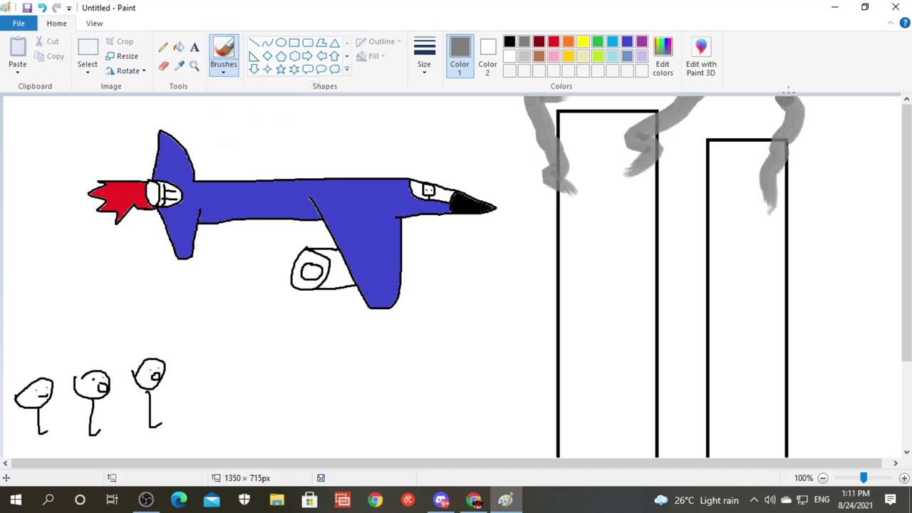
left_click_drag(645, 171, 677, 98)
mouse_move(546, 99)
left_mouse_down()
mouse_move(587, 182)
mouse_move(552, 186)
left_mouse_up()
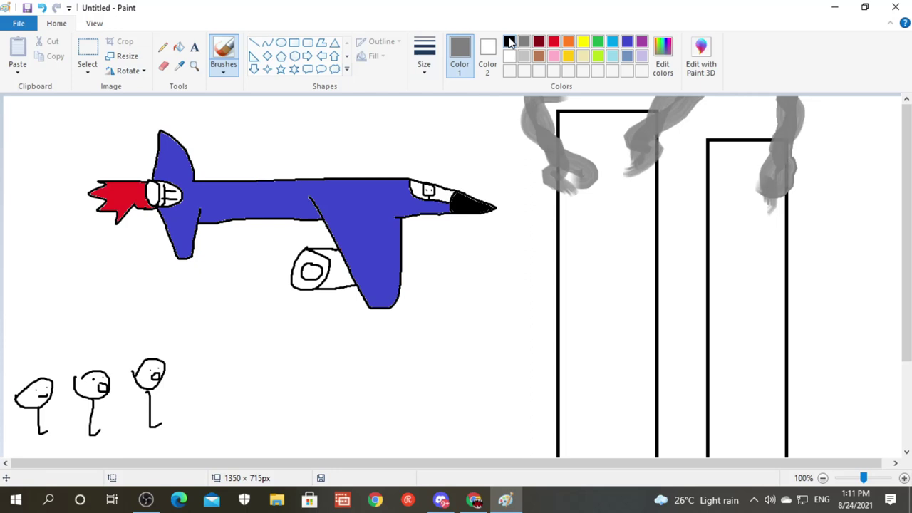
left_click(525, 56)
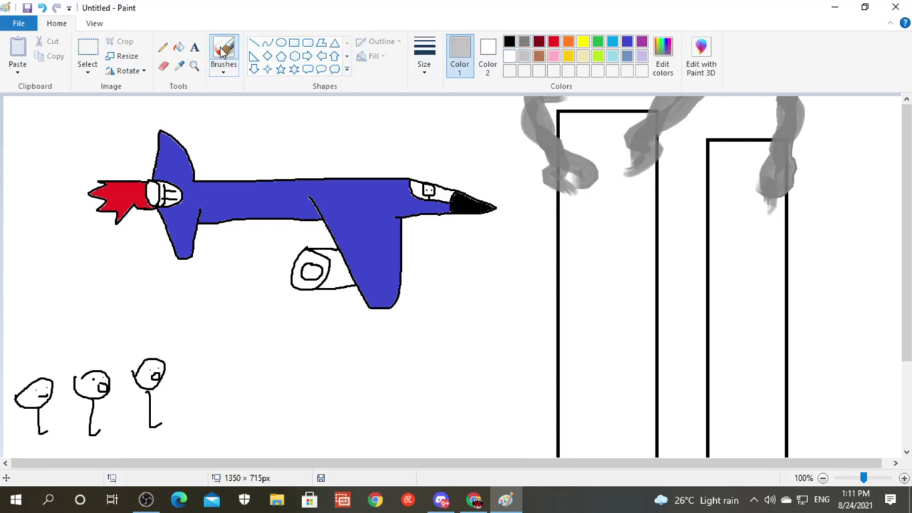
Fill the left and right towers with light grey.
left_click(178, 47)
left_click(614, 273)
left_click(734, 265)
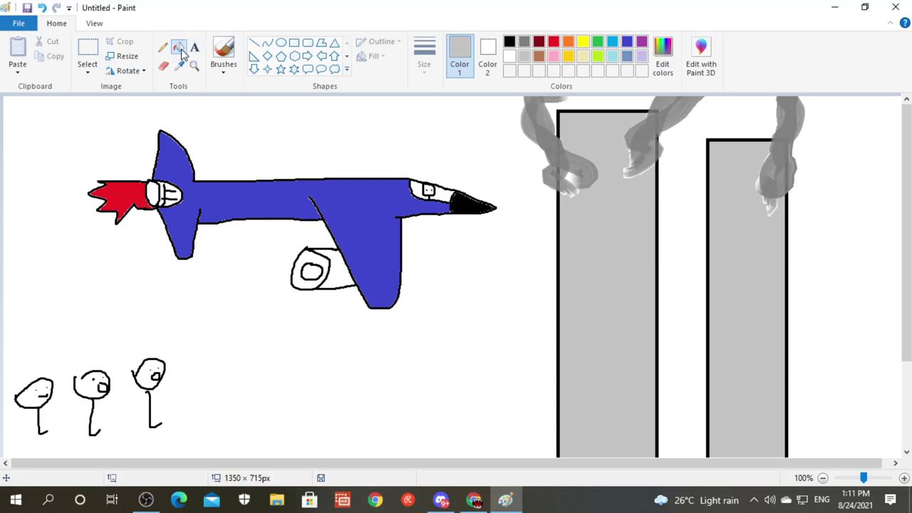
Draw two round black heads with frowning faces below the plane.
left_click(223, 66)
left_click(223, 91)
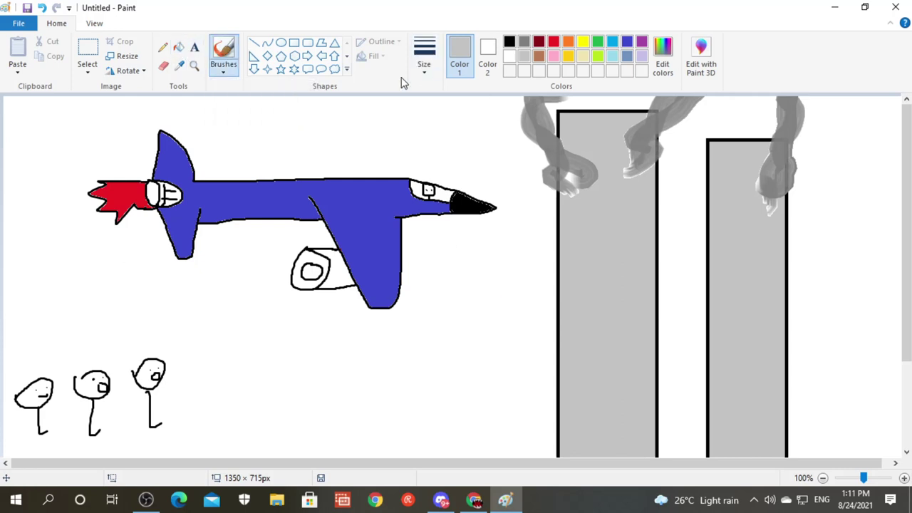
left_click(510, 42)
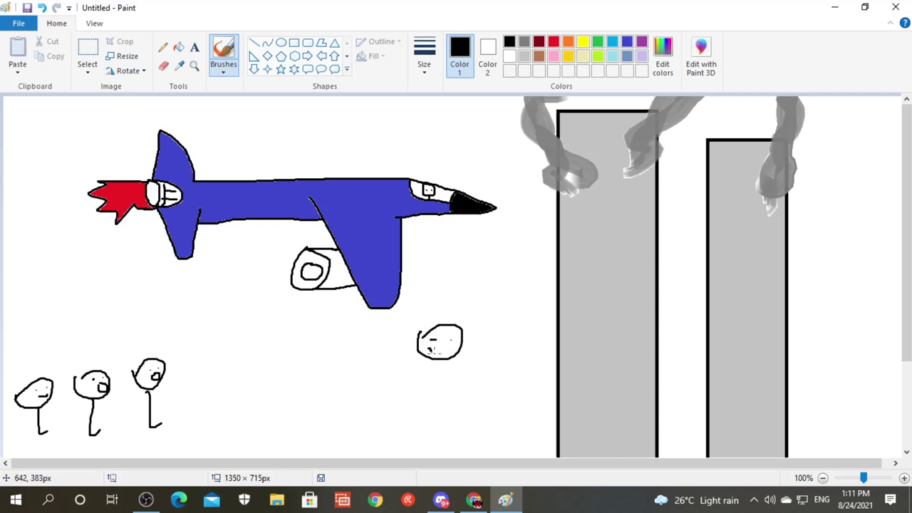
left_click_drag(445, 348, 449, 343)
mouse_move(484, 352)
left_mouse_down()
mouse_move(485, 388)
mouse_move(485, 353)
left_mouse_up()
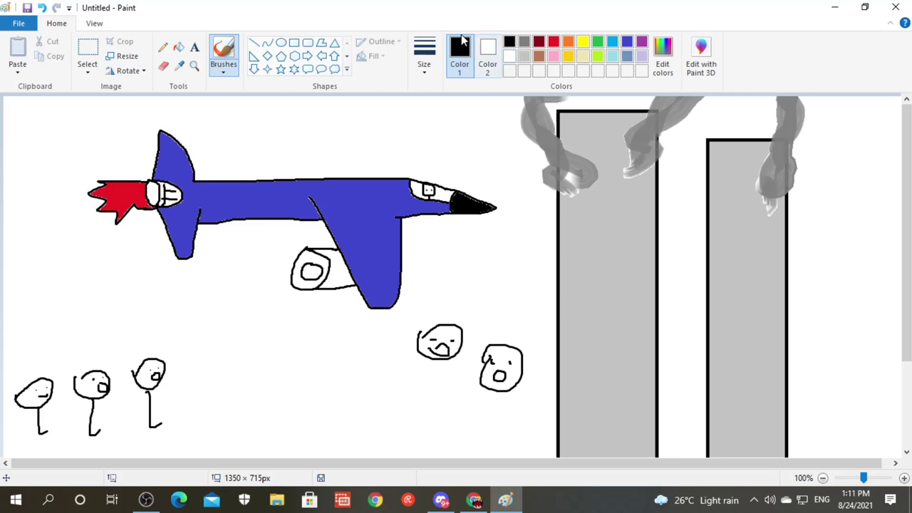
scroll(290, 67, "down", 1)
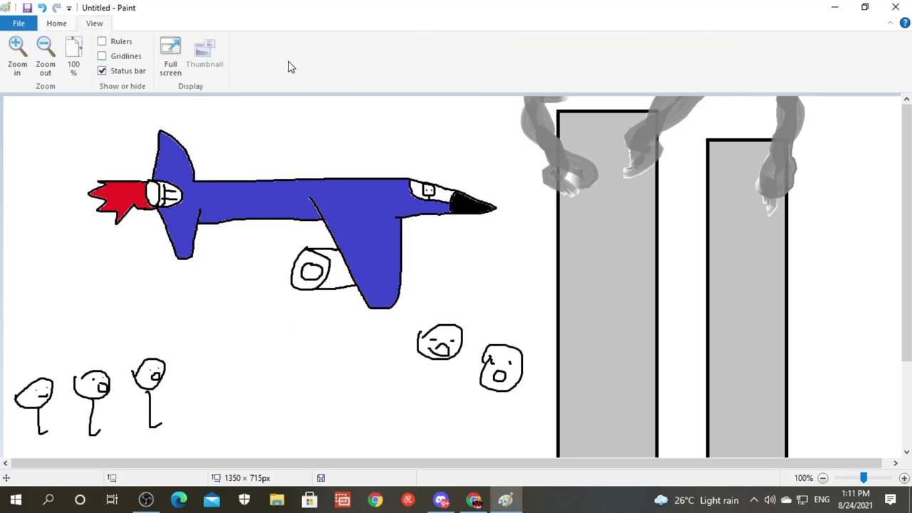
scroll(291, 66, "up", 1)
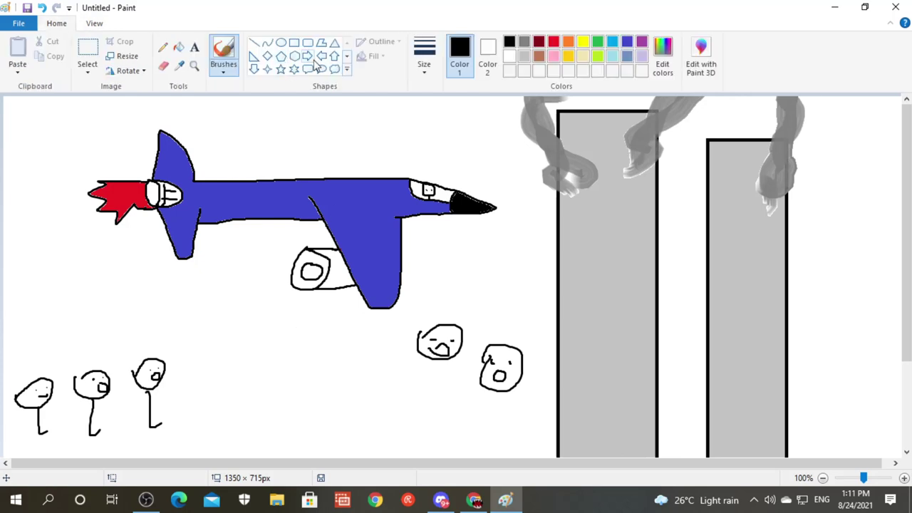
Drag Cloud callouts at the top-left and above the plane's middle, undoing the extra one over the nose.
left_click(334, 69)
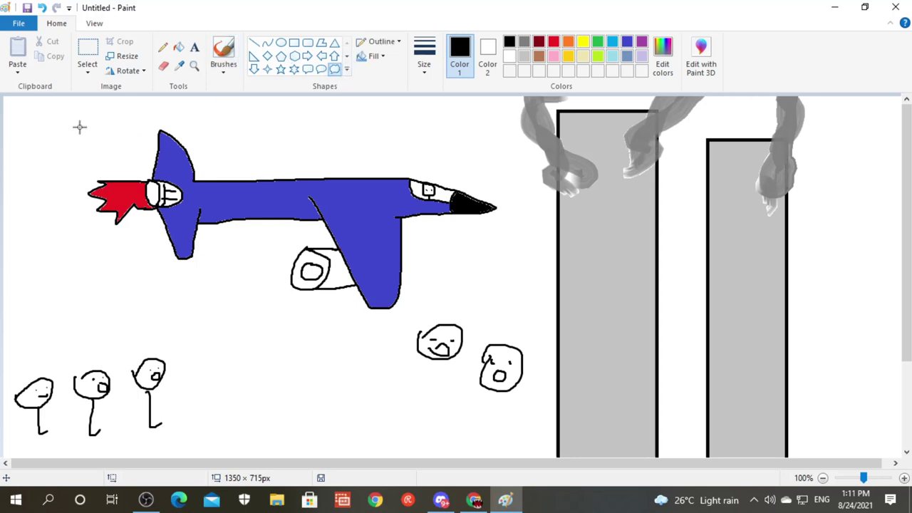
left_click_drag(10, 123, 74, 190)
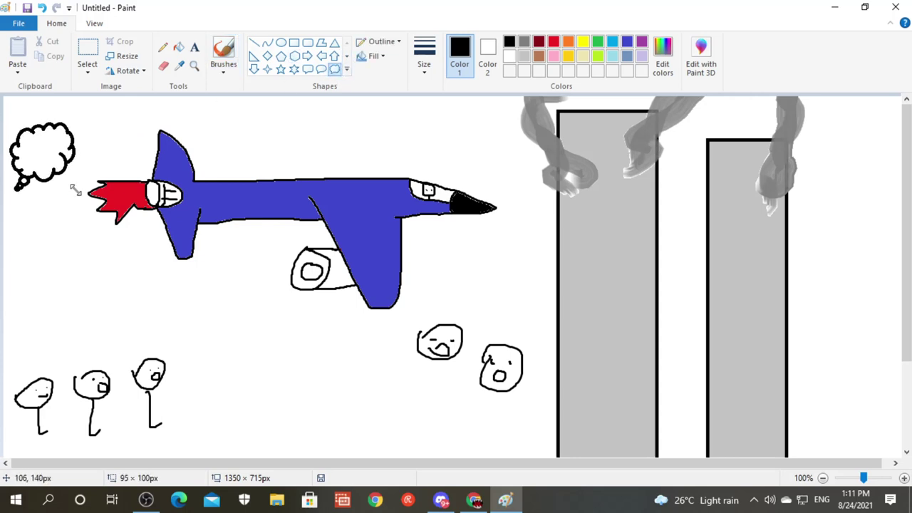
left_click(279, 115)
left_click_drag(280, 115, 374, 161)
left_click_drag(446, 121, 529, 193)
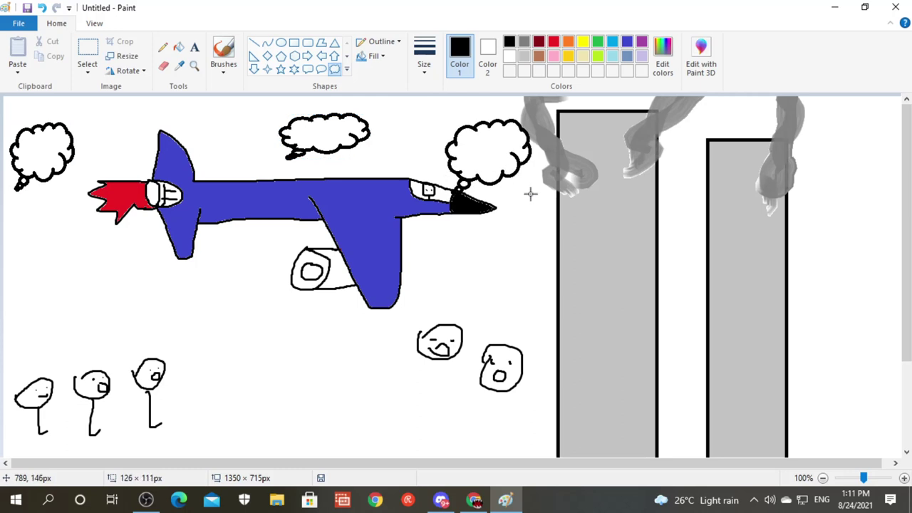
left_click(41, 8)
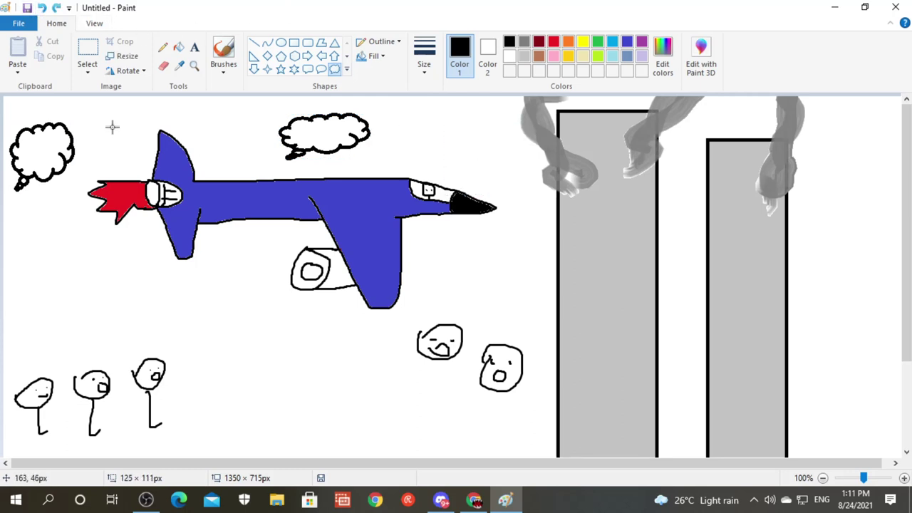